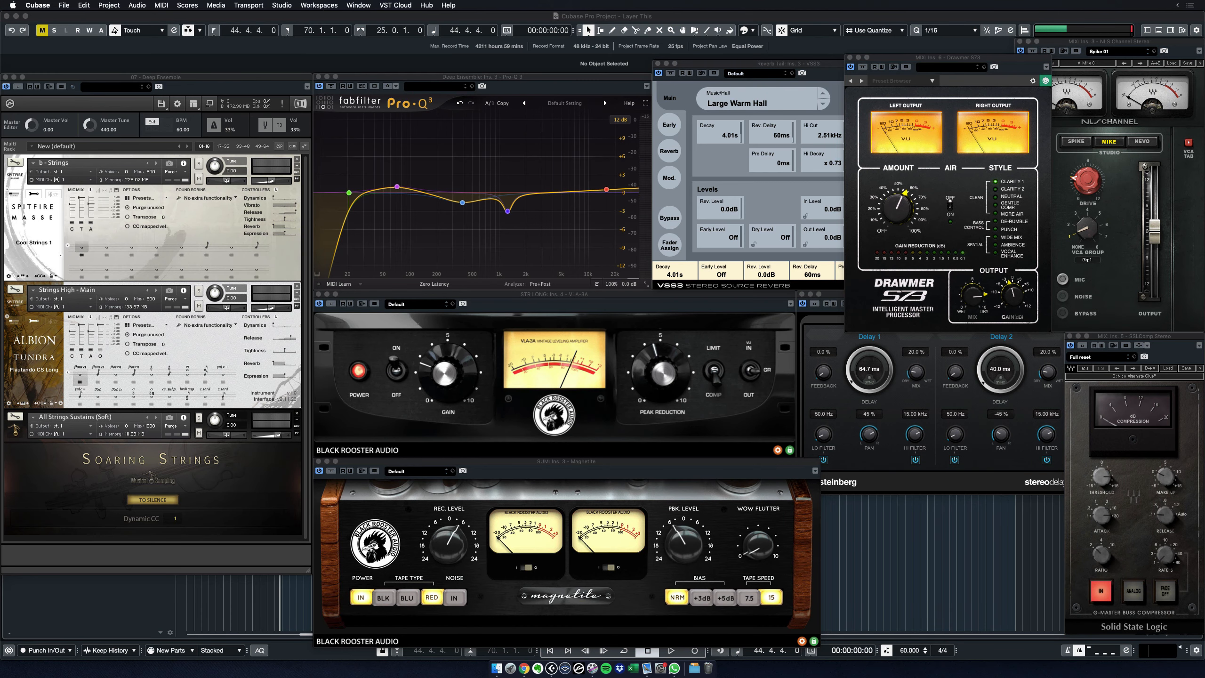
Play back the Albion Kontakt string template to audition it.
key(space)
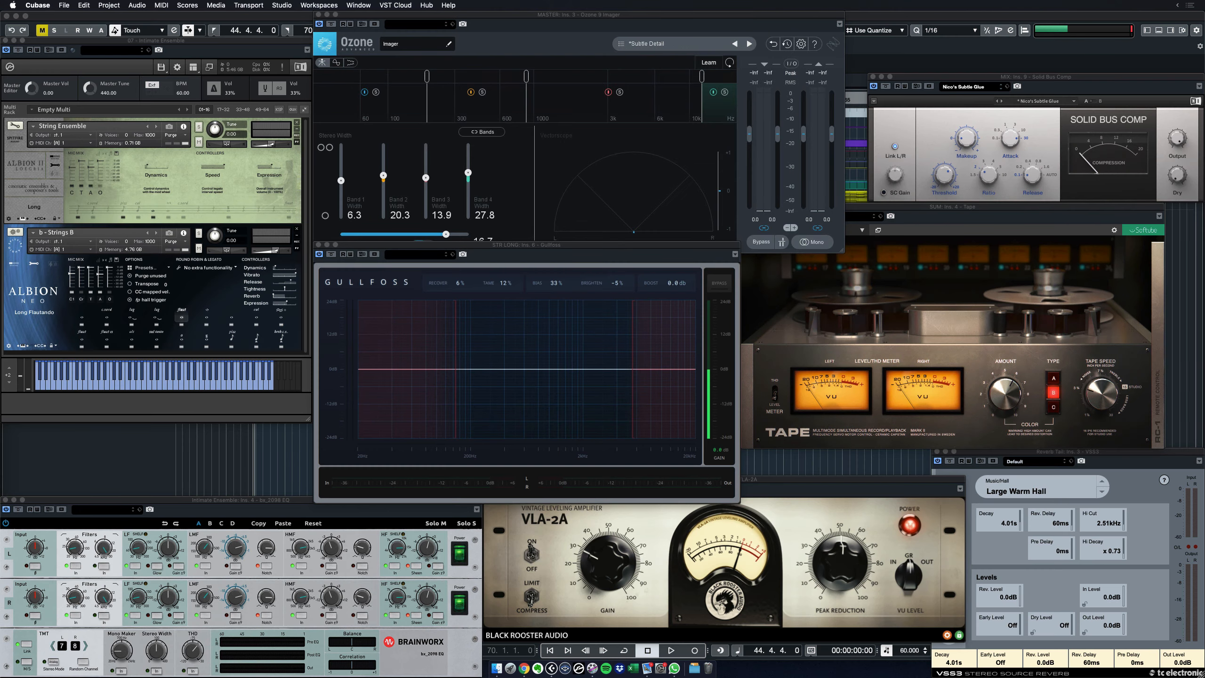
Start playback to audition the current string template before loading Lush Ensemble.
key(space)
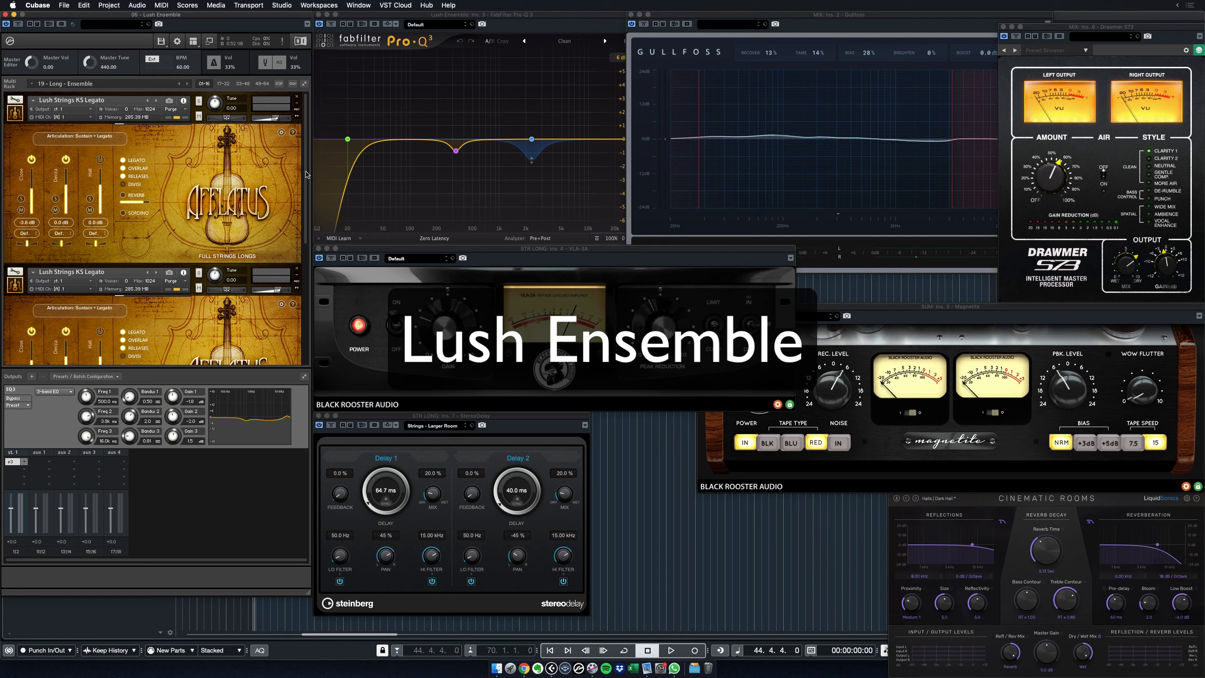
drag(305, 171, 303, 305)
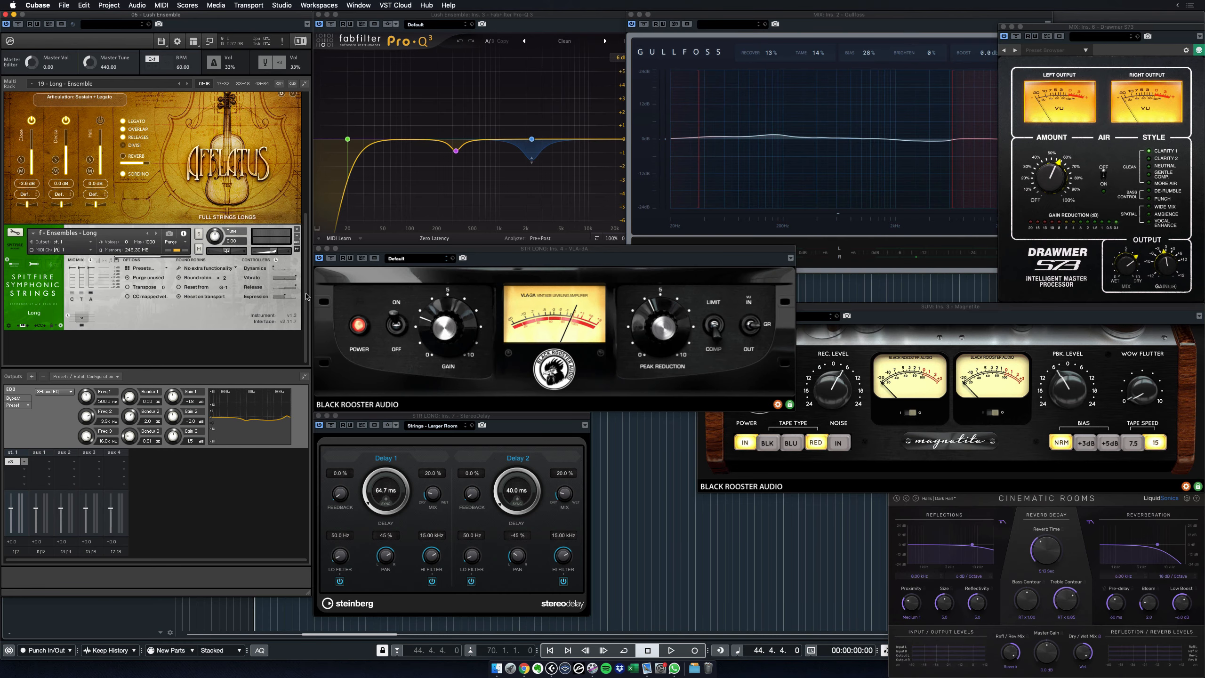
Play Lush Ensemble, collapse both Lush Strings instruments, then reopen the second one's Afflatus interface.
drag(305, 292, 308, 164)
key(space)
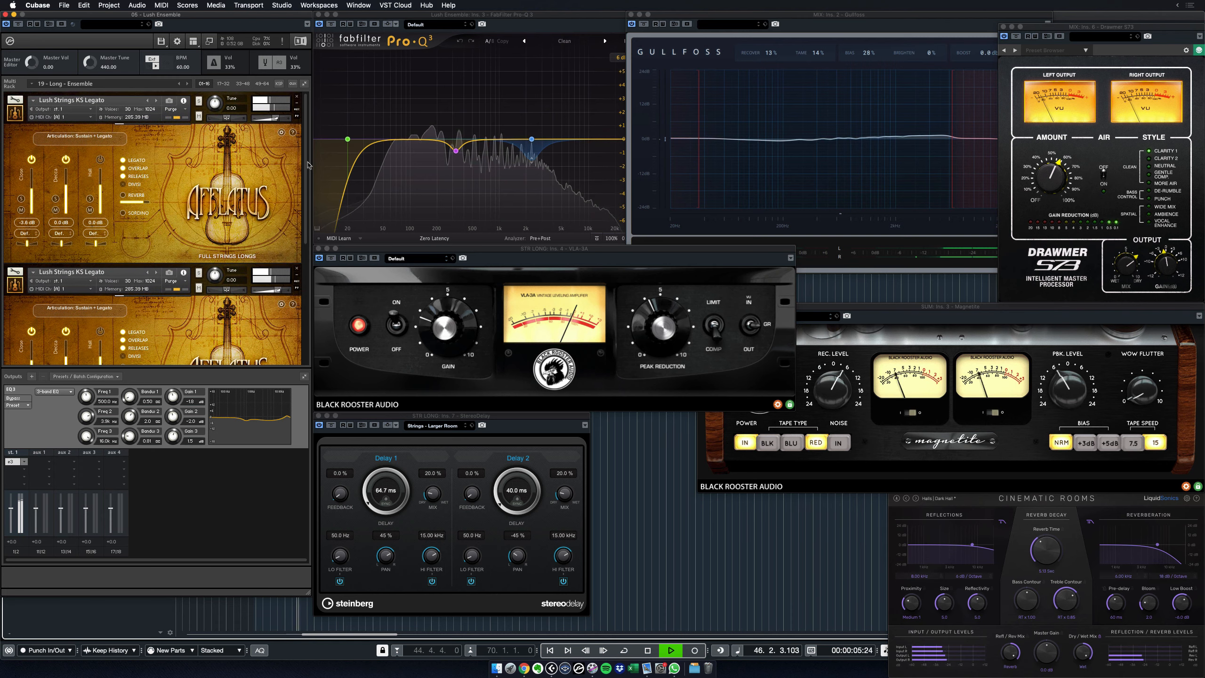
click(18, 115)
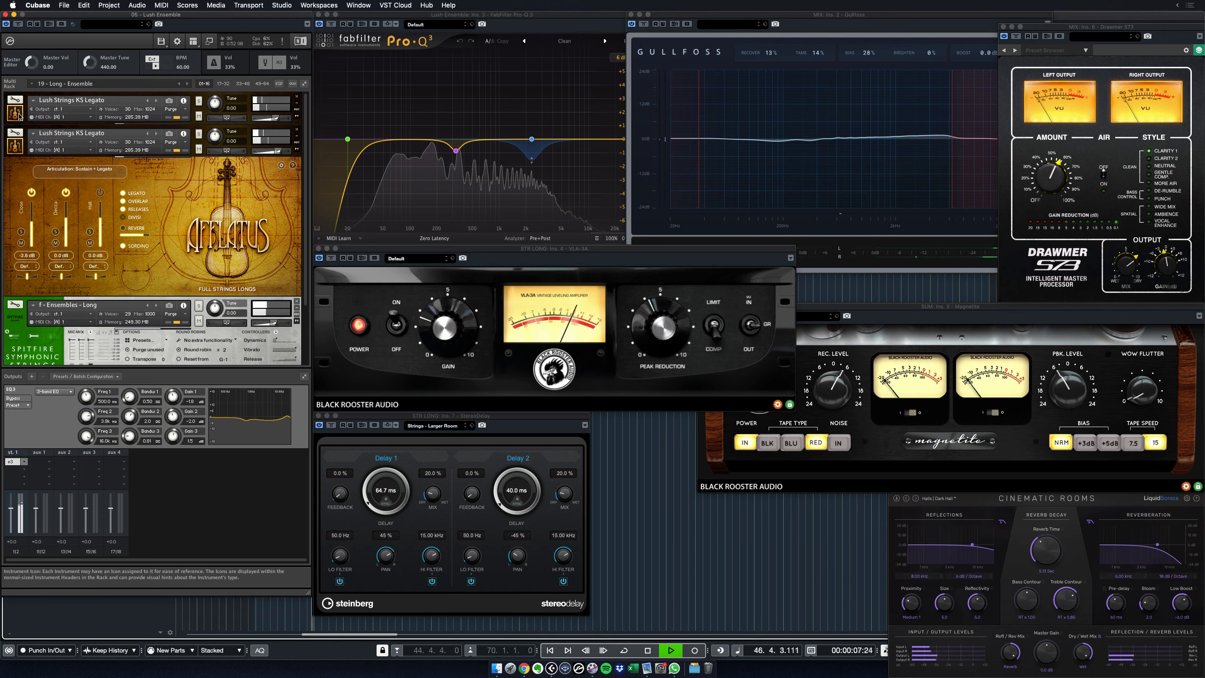
click(16, 150)
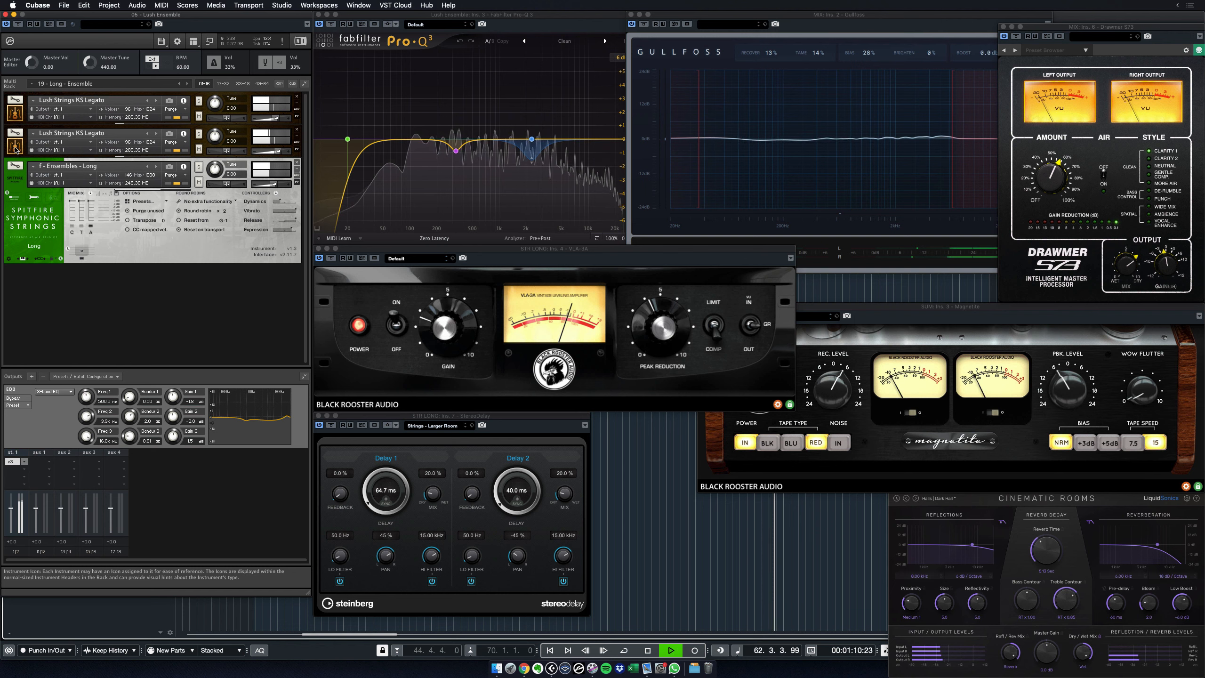
click(16, 150)
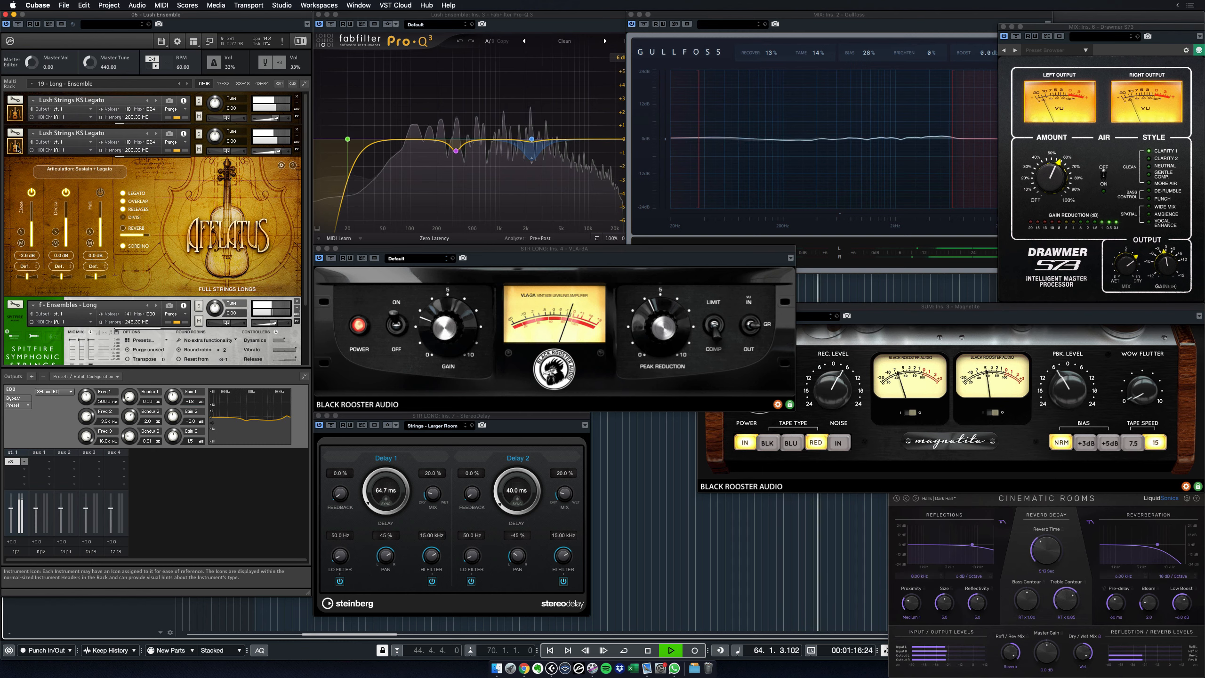
Review the Kontakt rack, expand the first Lush Strings Afflatus panel, and stop playback.
scroll(308, 191, down, 3)
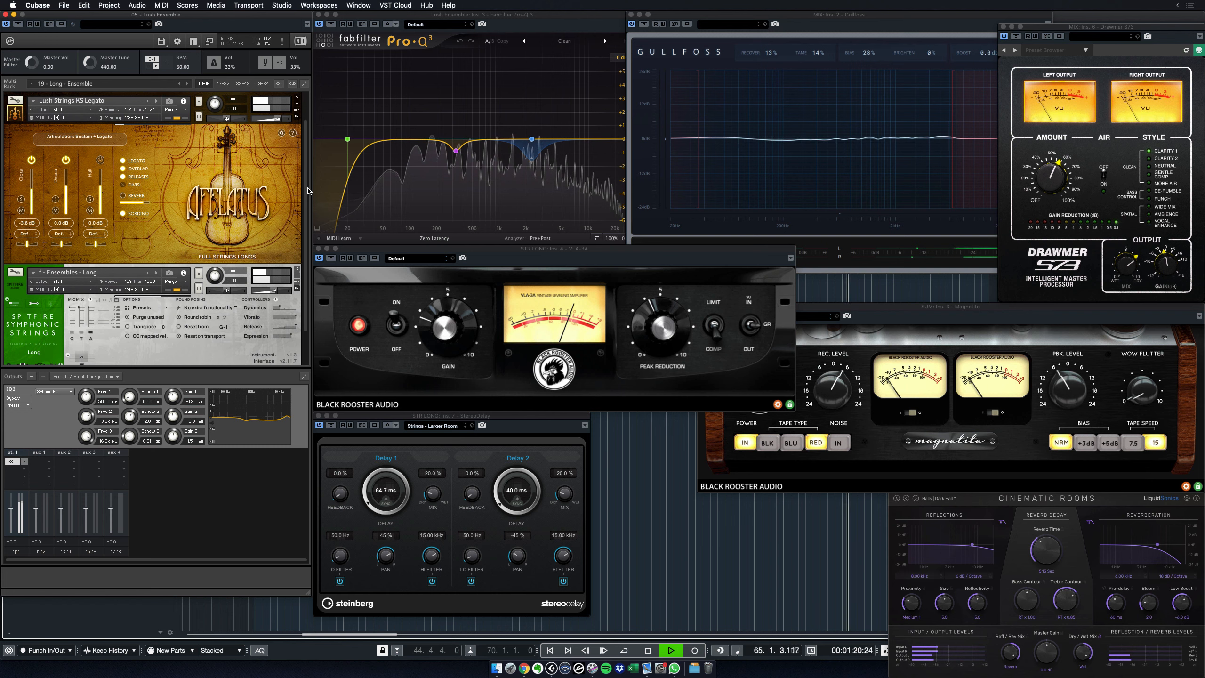
scroll(308, 194, down, 1)
scroll(308, 197, down, 2)
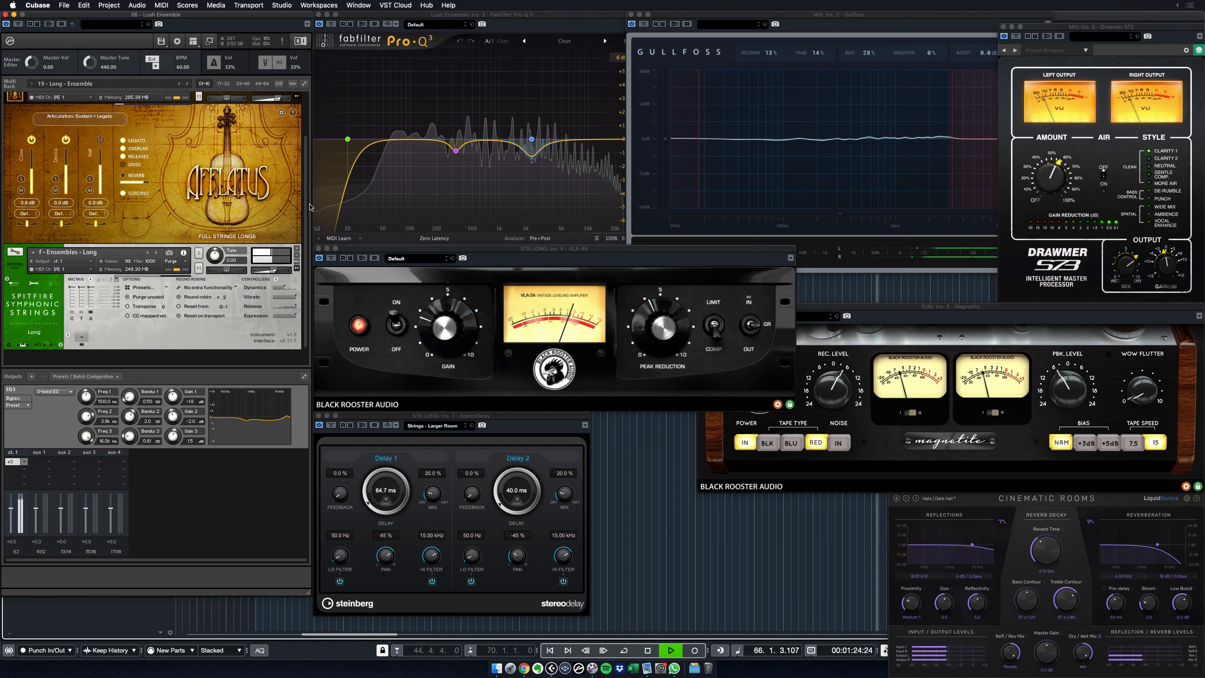
scroll(309, 207, up, 8)
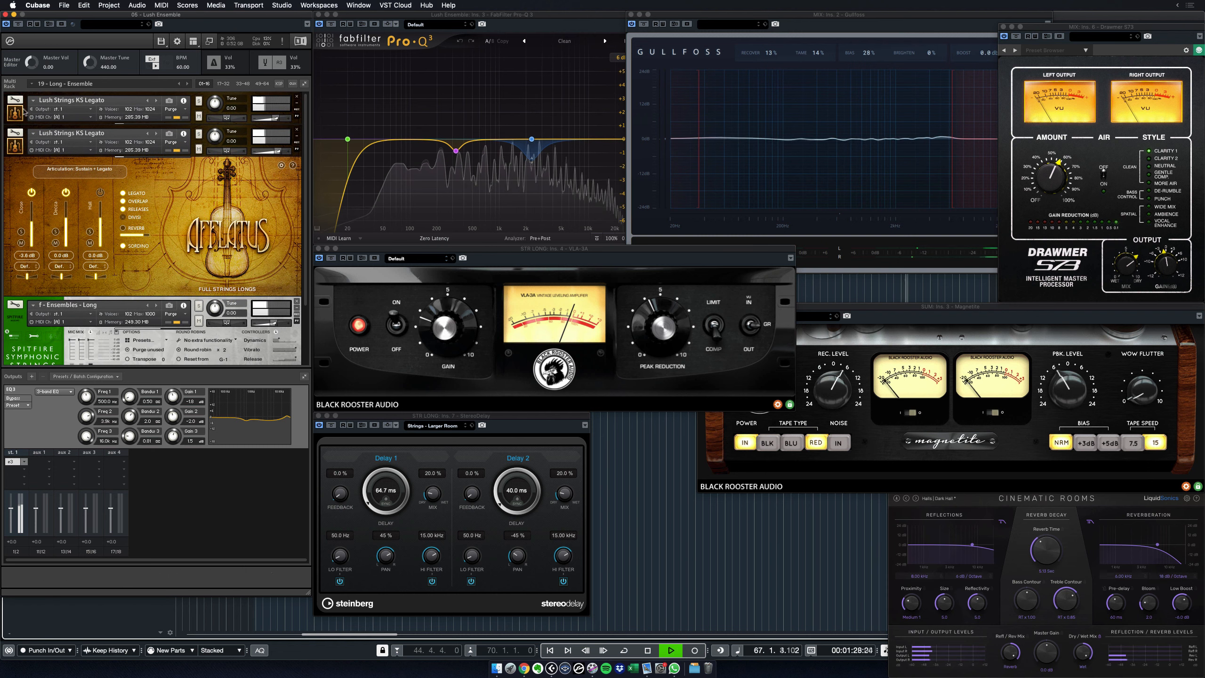
click(19, 113)
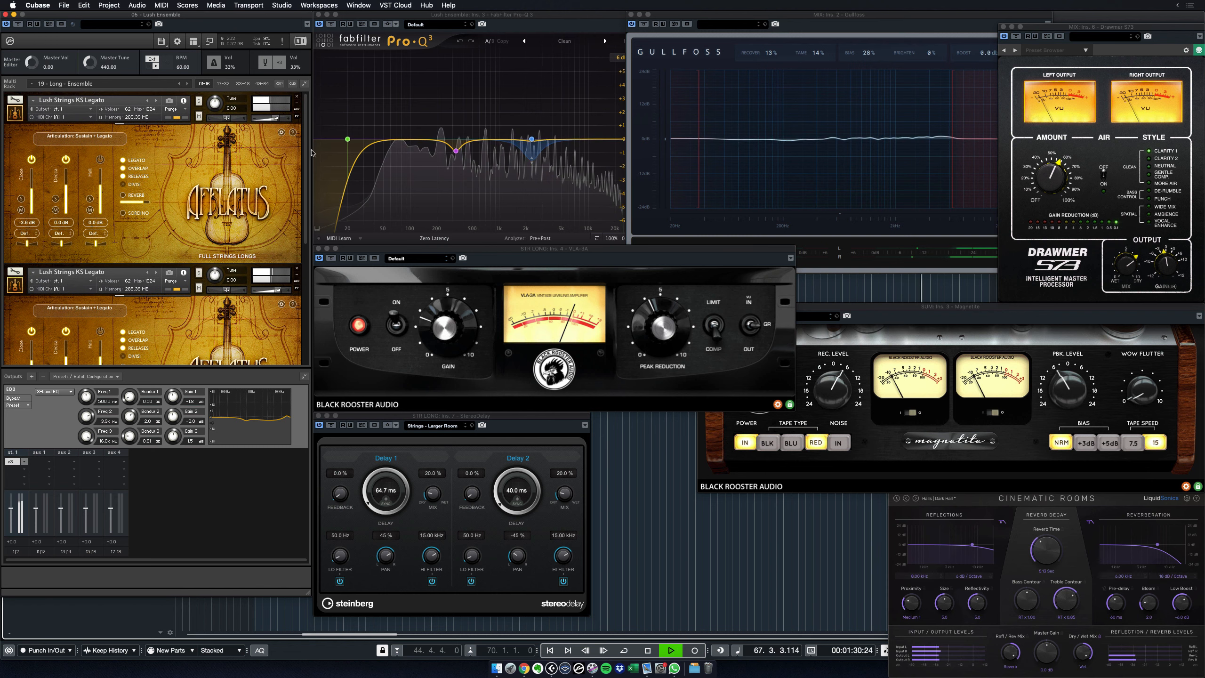
scroll(307, 147, down, 4)
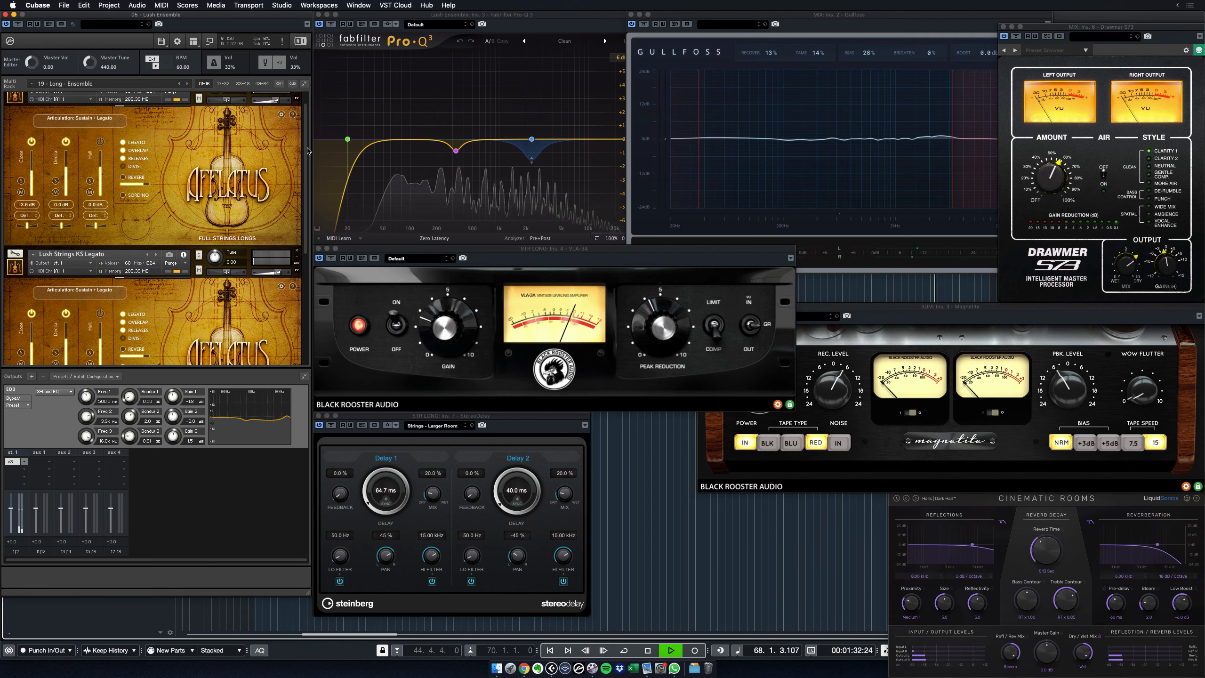
scroll(307, 155, down, 10)
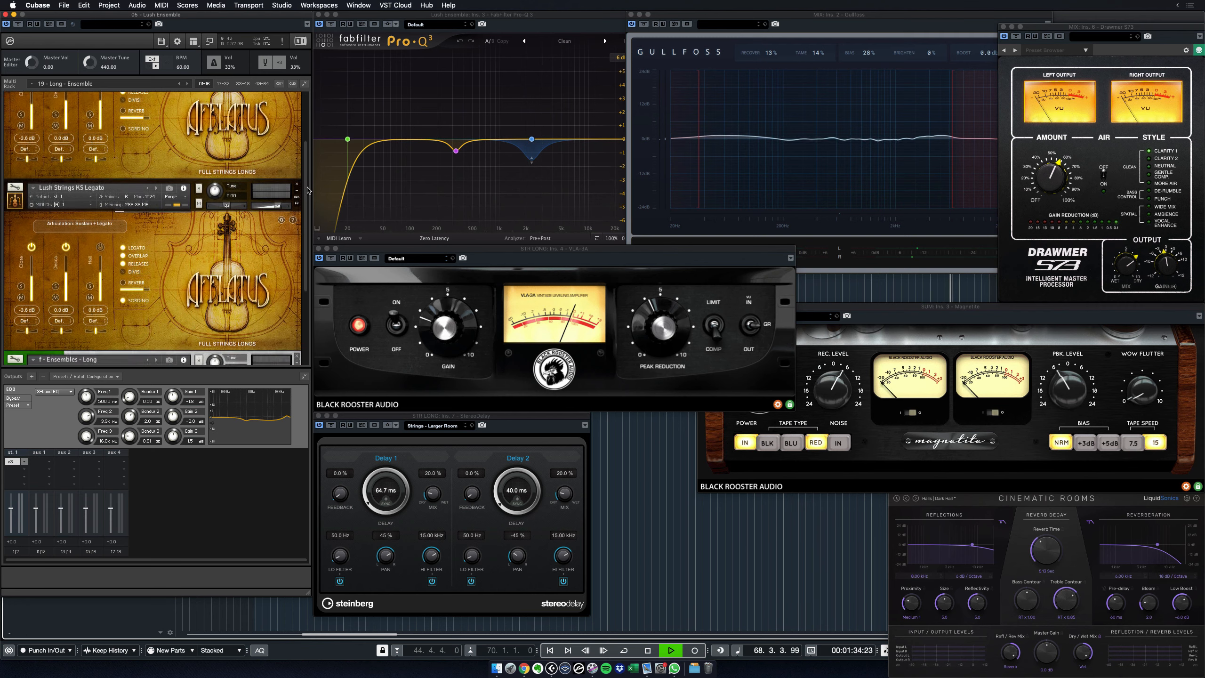
drag(308, 215, 307, 258)
key(space)
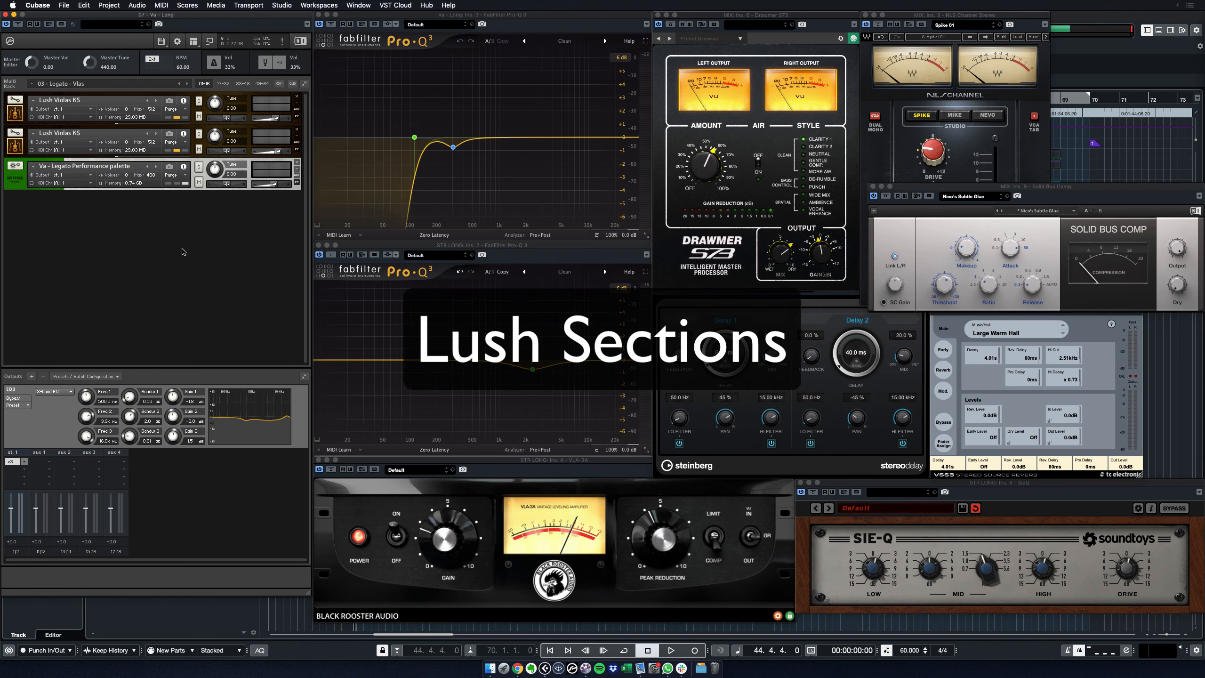
Expand and collapse each Lush Violas KS interface, then expand the Va Legato Performance Spitfire panel.
click(18, 117)
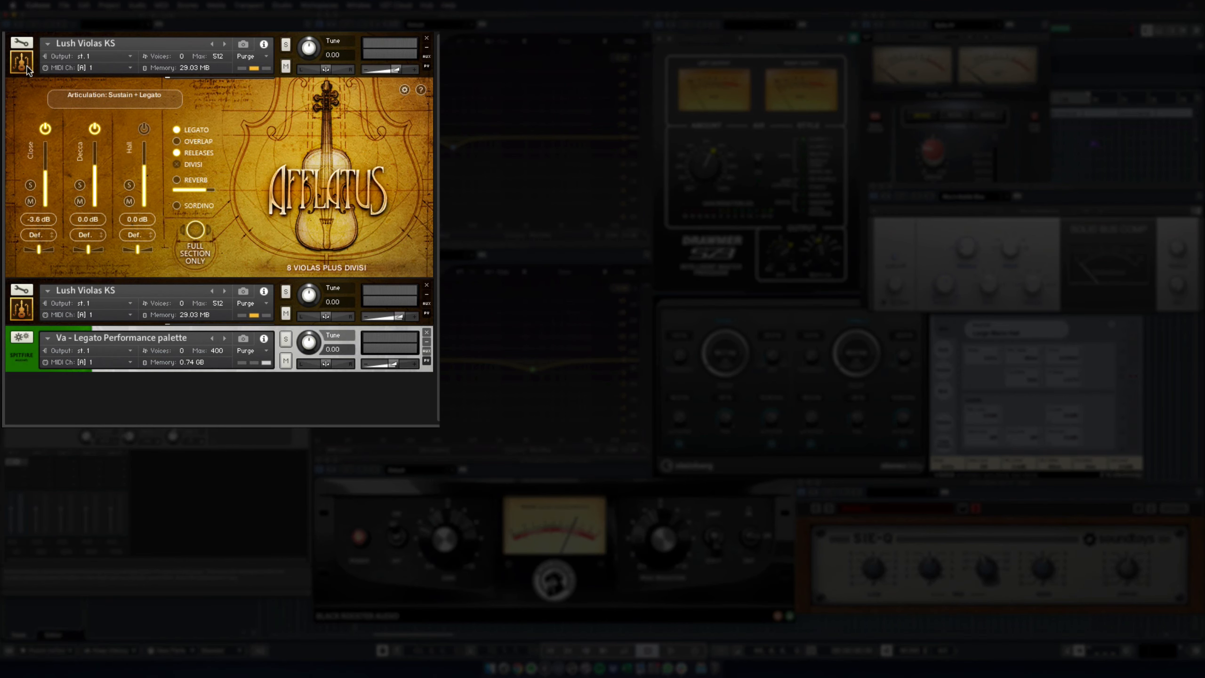
click(21, 62)
click(26, 113)
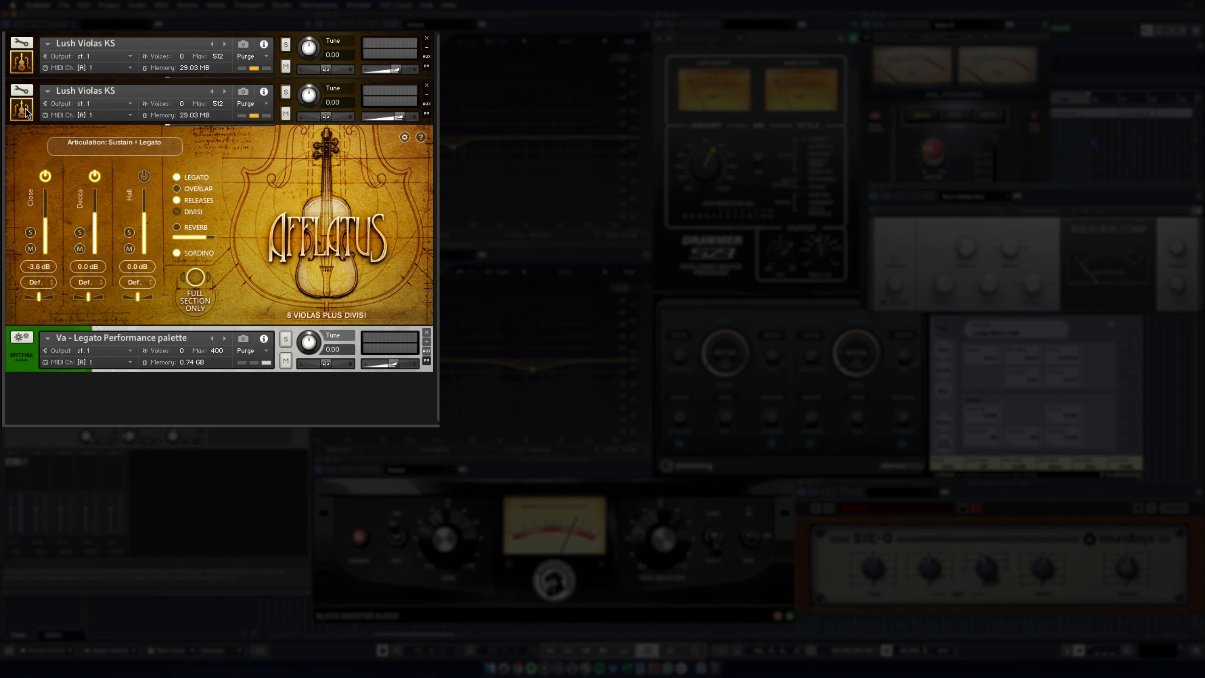
click(26, 112)
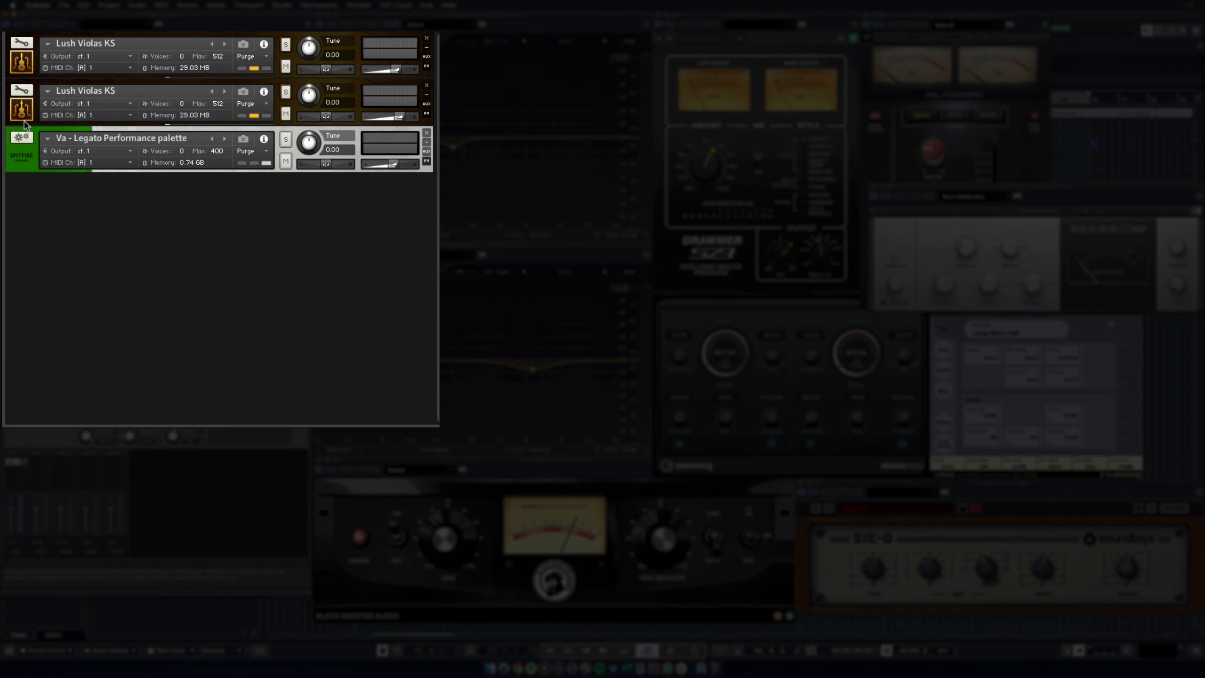
click(22, 156)
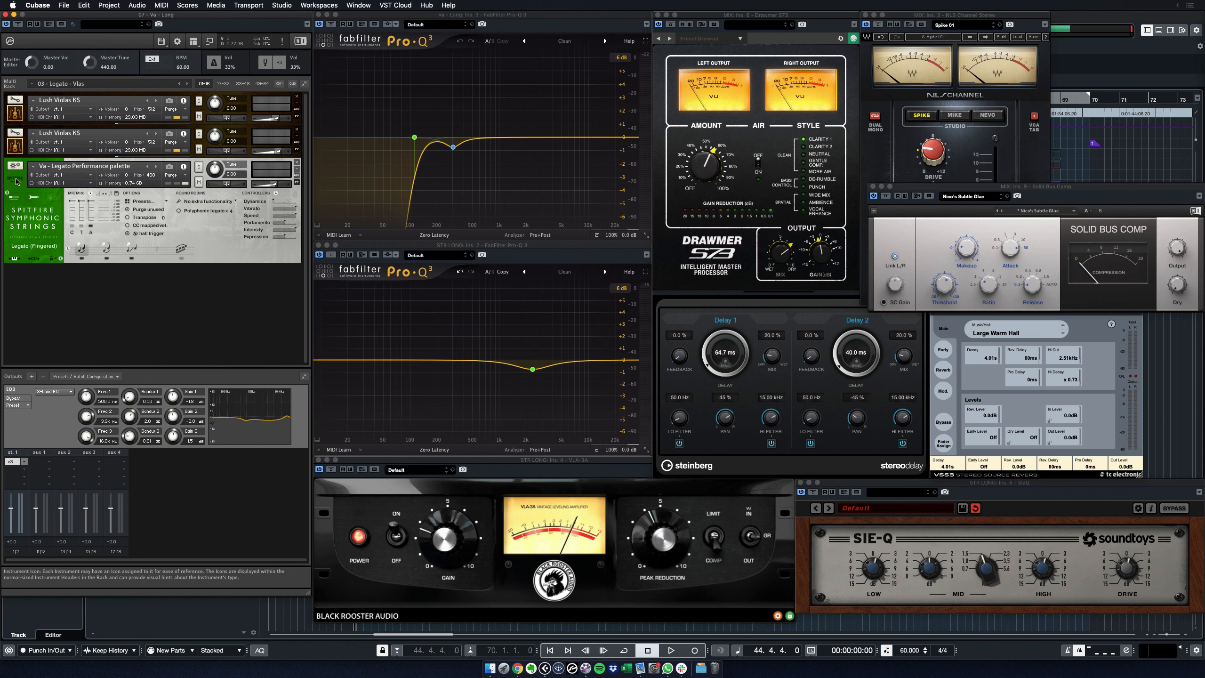
Play the viola template and show the second Lush Violas KS interface.
key(space)
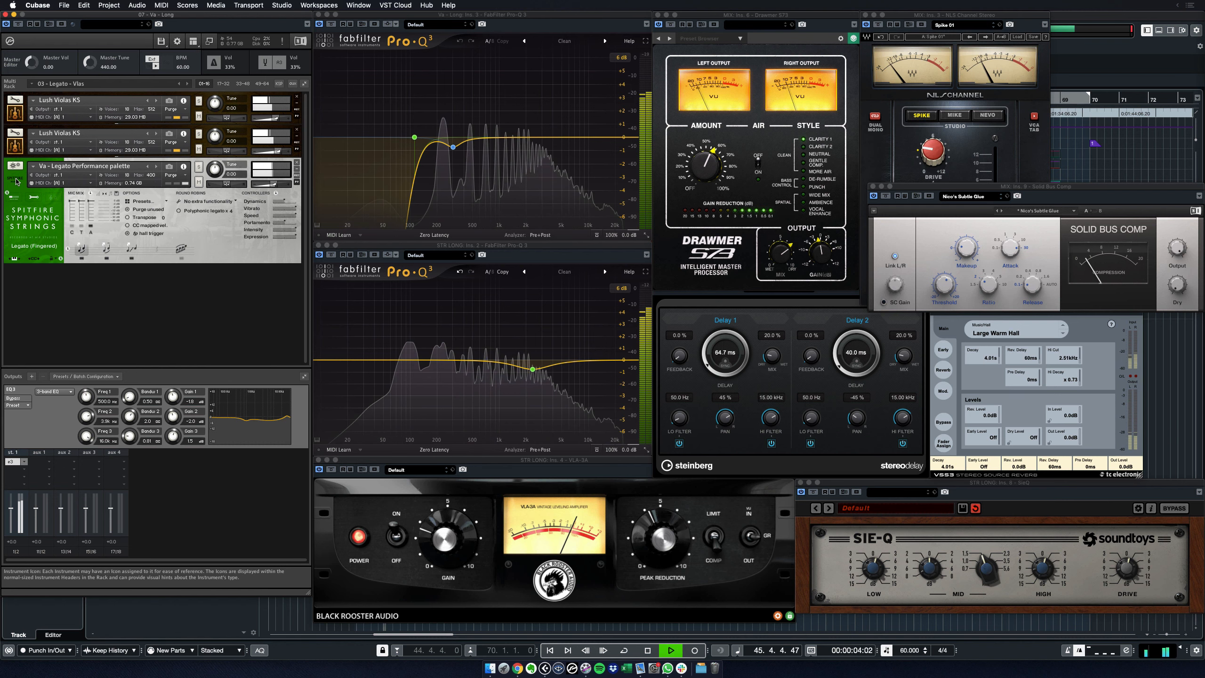
click(15, 148)
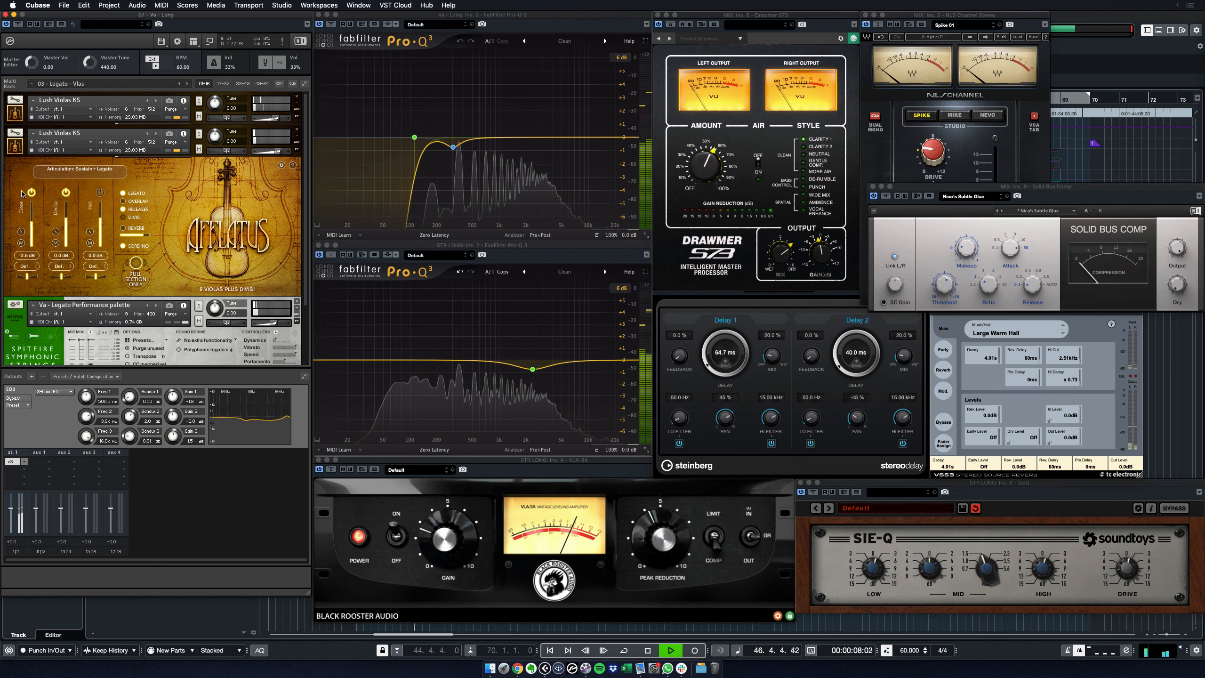
scroll(21, 184, down, 3)
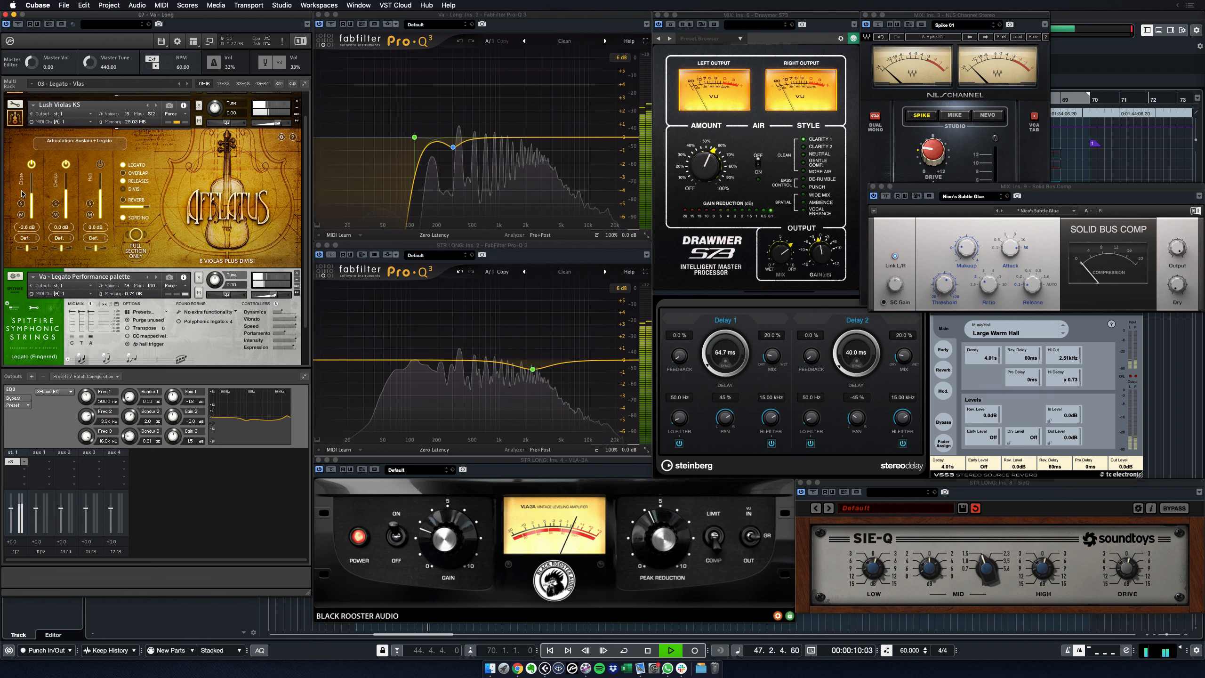
scroll(22, 193, down, 1)
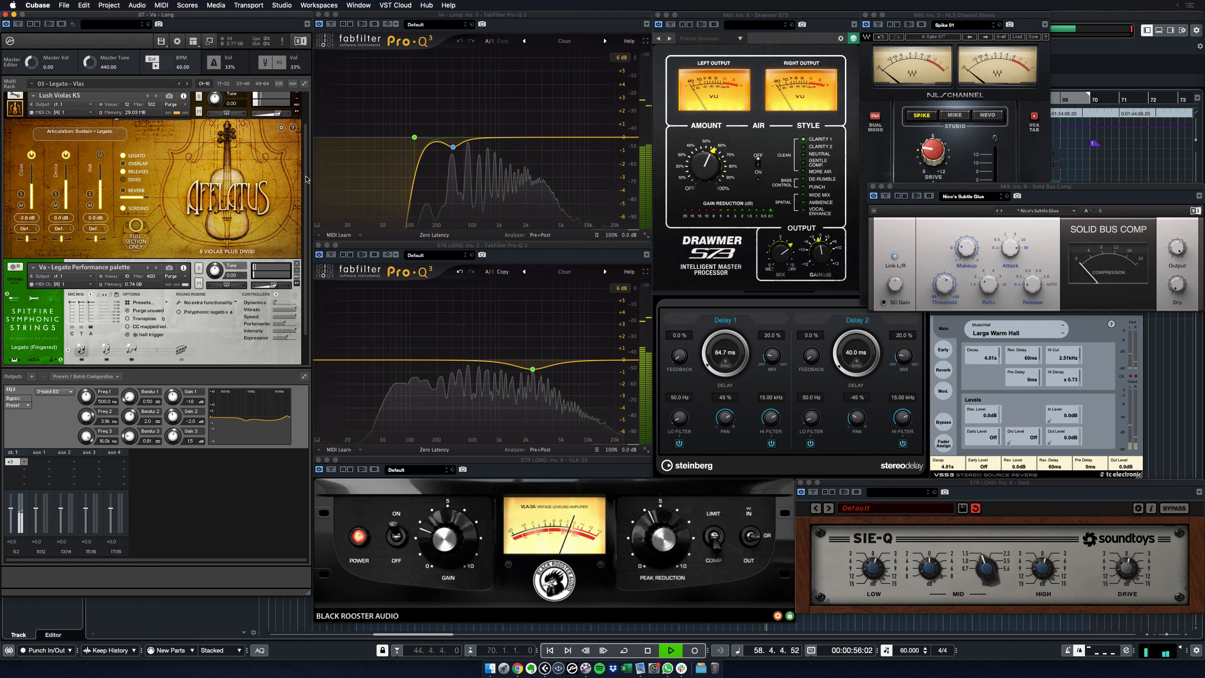
Expand the top Lush Violas KS interface and scroll through the Afflatus and Spitfire viola patches.
scroll(306, 179, up, 2)
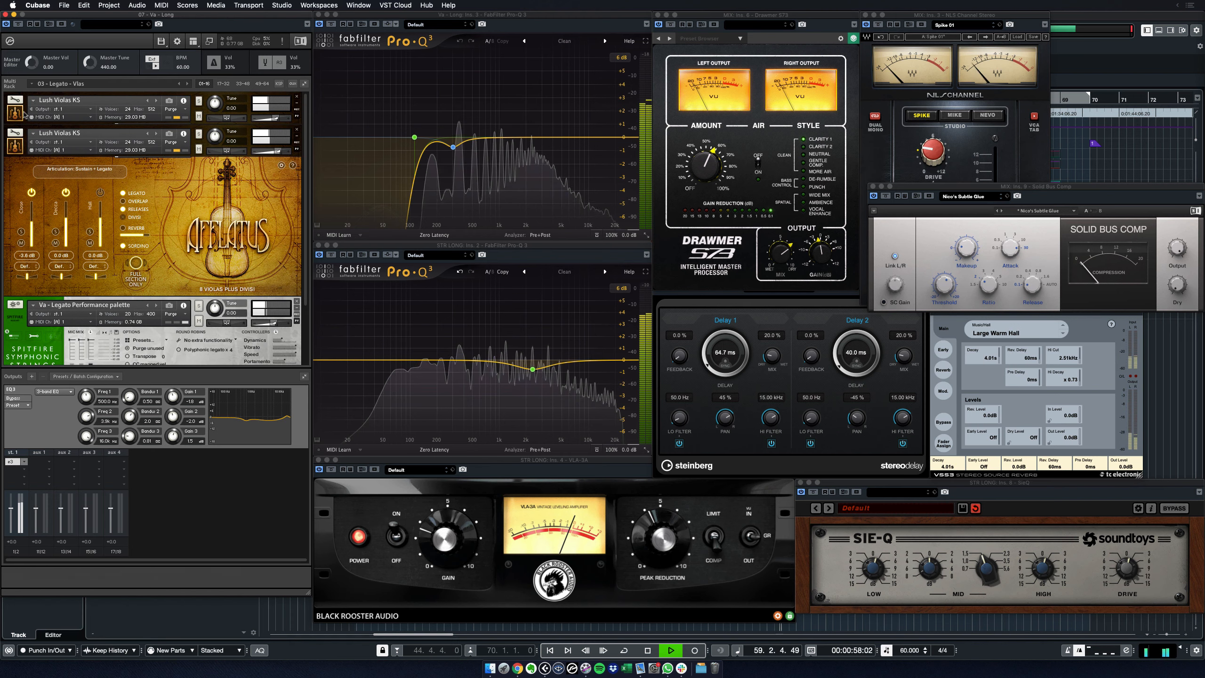
click(16, 113)
scroll(306, 139, down, 2)
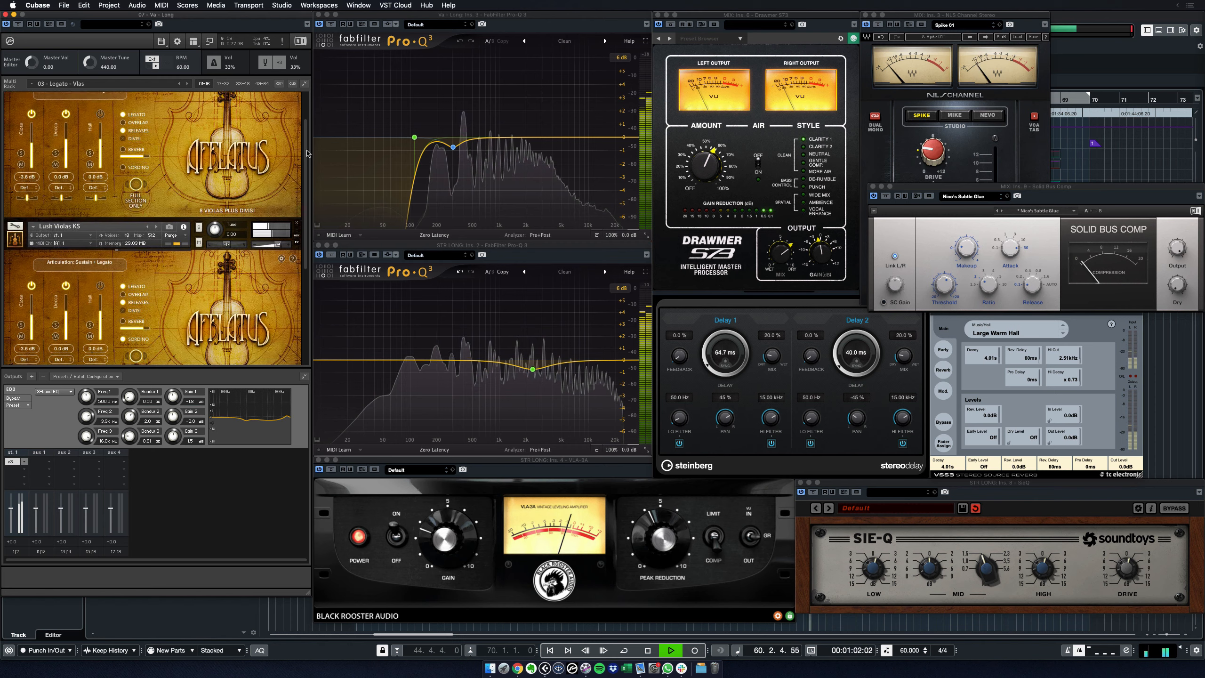
scroll(307, 161, down, 5)
scroll(308, 183, down, 4)
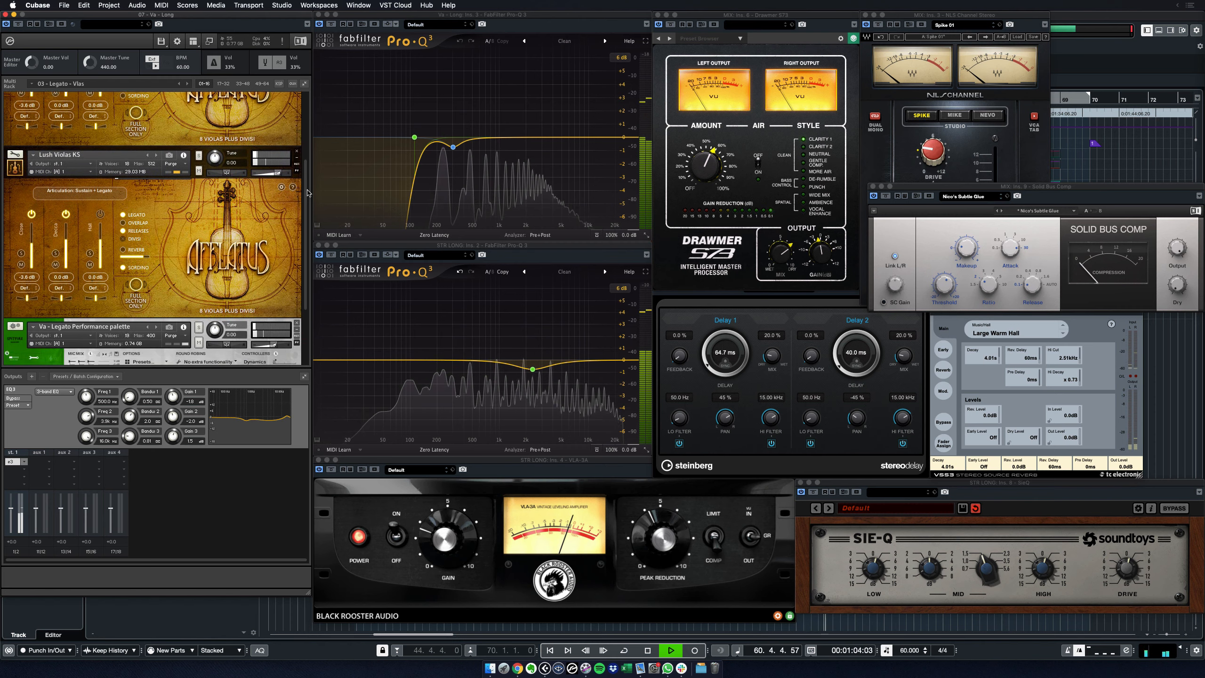
scroll(307, 216, down, 4)
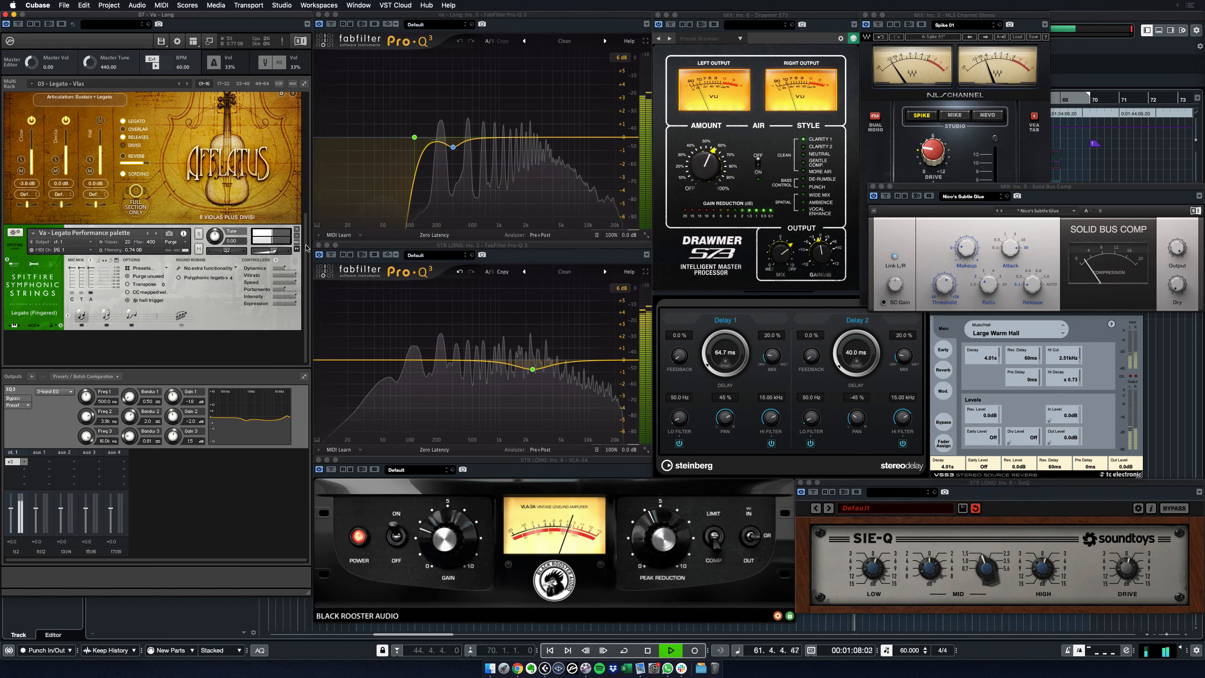
scroll(307, 241, up, 1)
scroll(306, 237, up, 5)
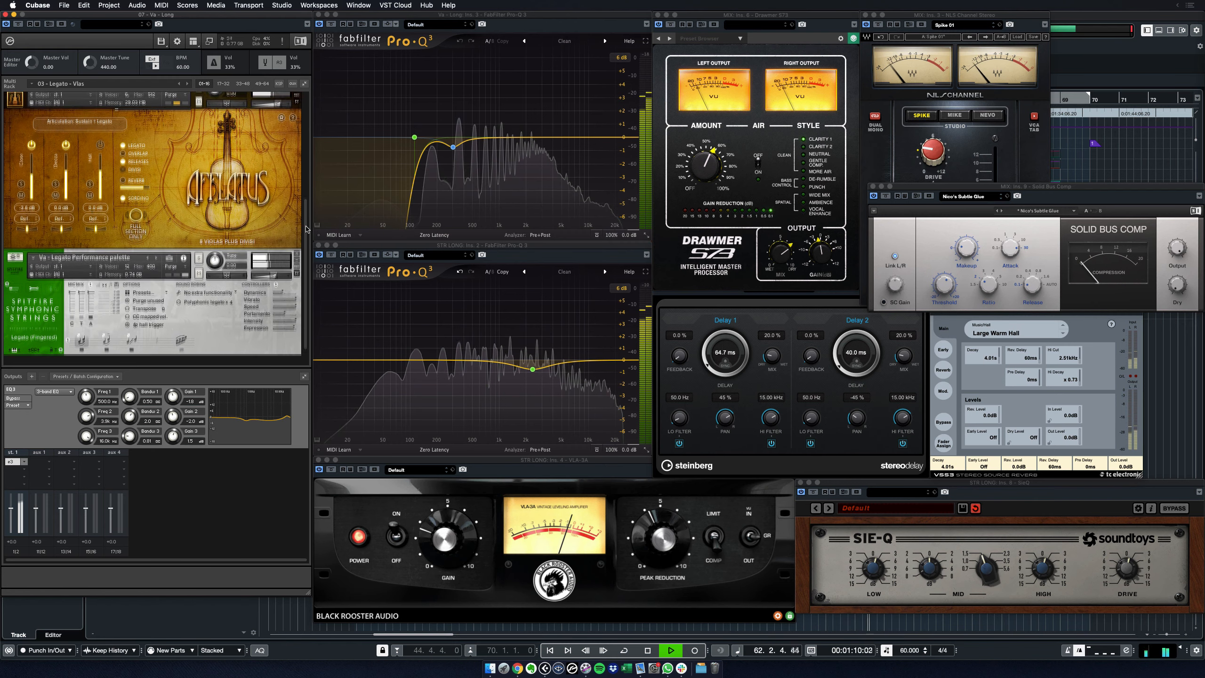
drag(308, 196, 312, 120)
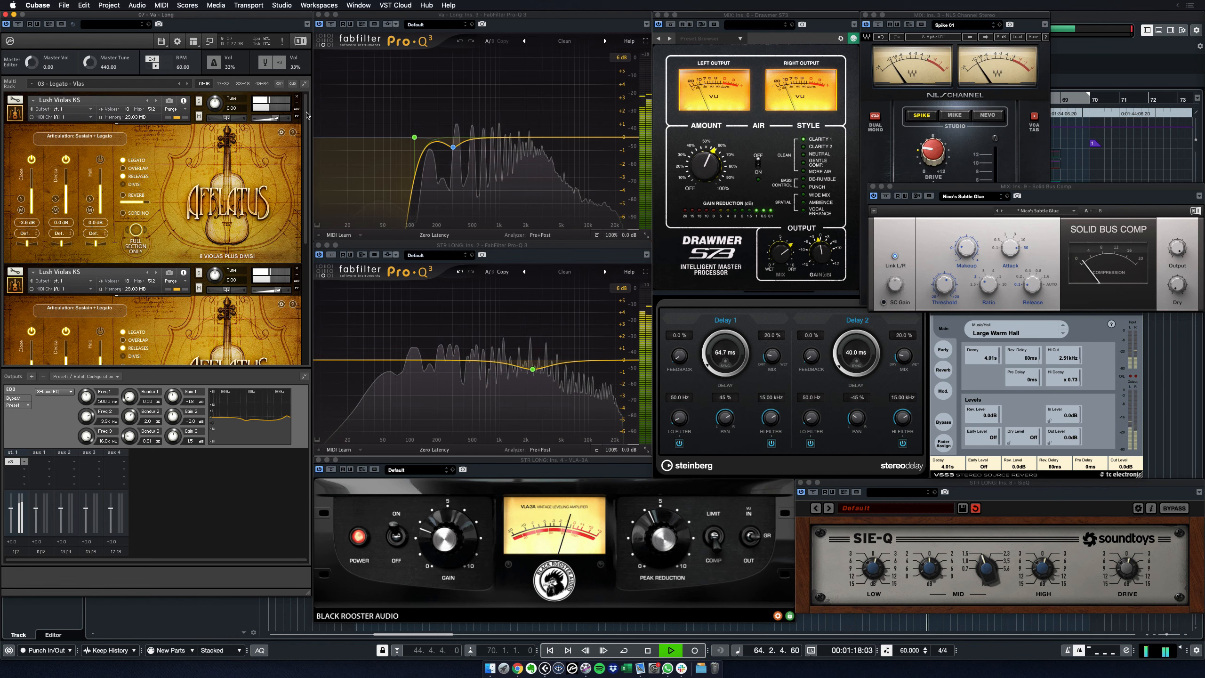
drag(307, 116, 308, 239)
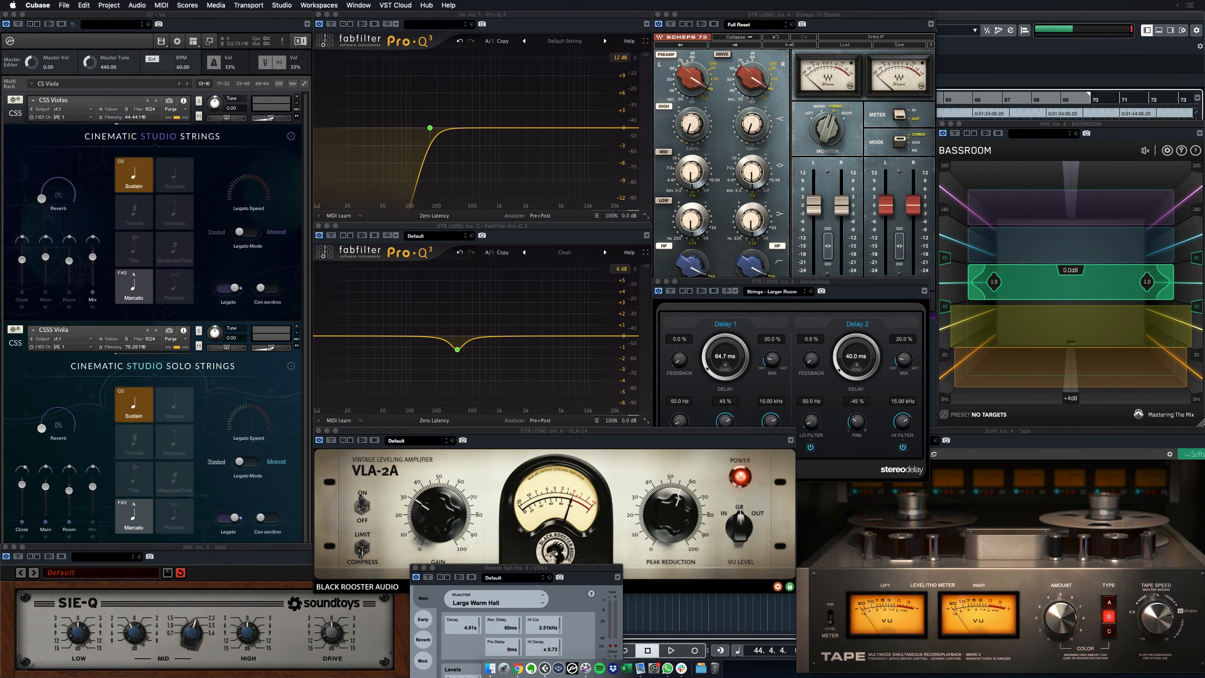
Audition the string template, then start playback of the Spitfire violas template.
key(space)
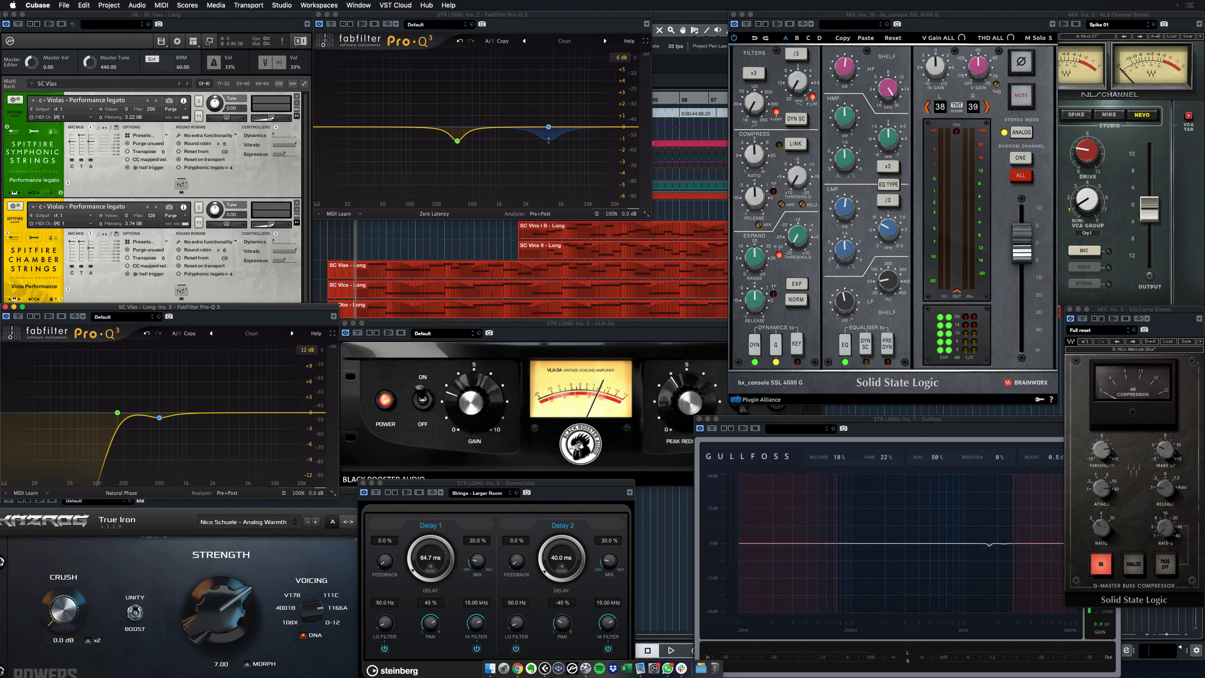
key(space)
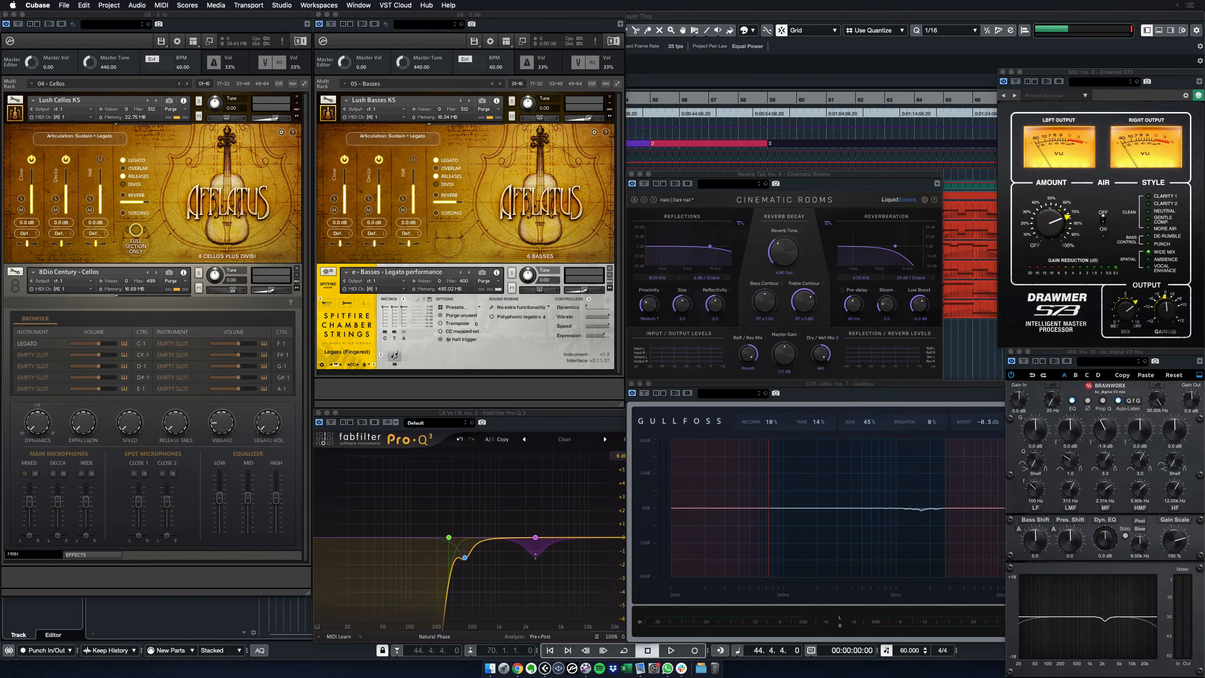
Play the cellos-and-basses template and stop it at bar 70.
key(space)
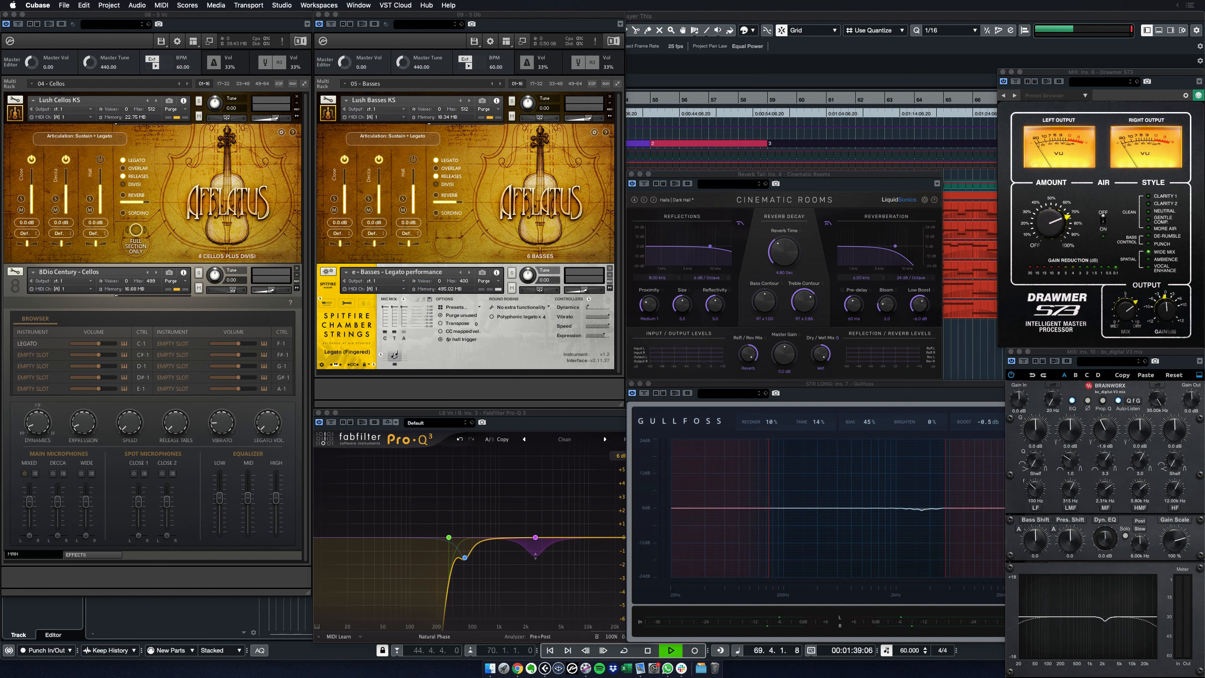
key(space)
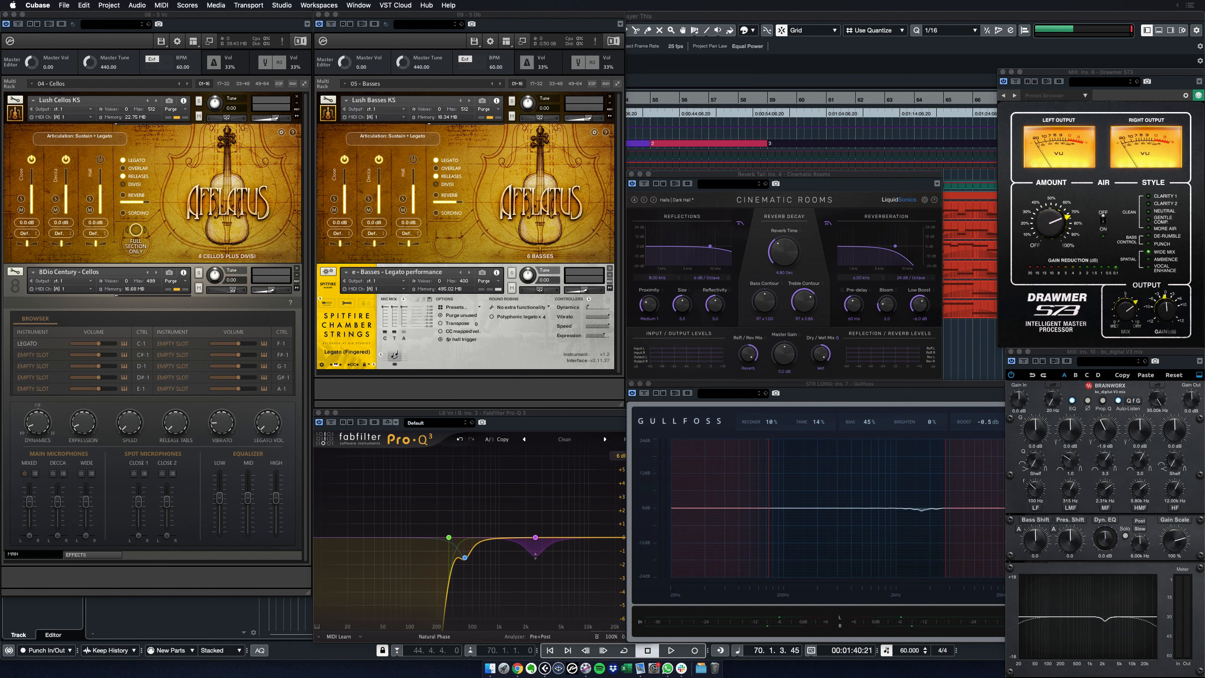